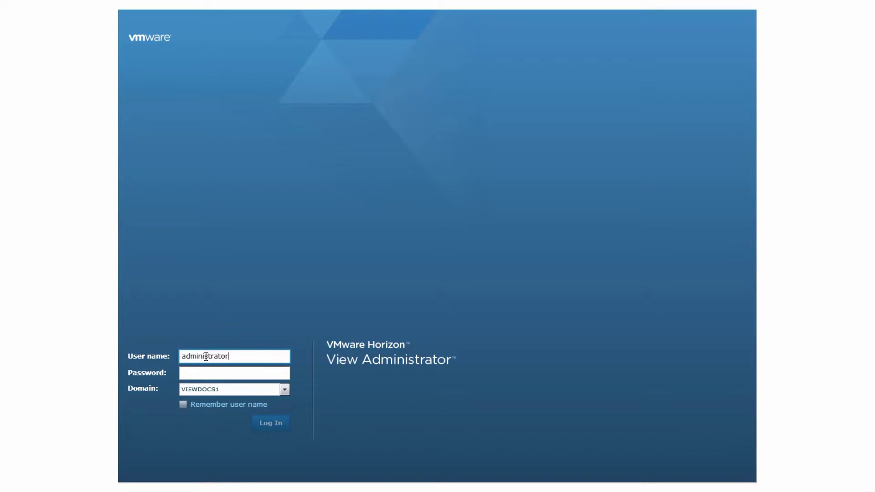
- Enter the administrator password and log in to View Administrator
{"action": "left_click", "coordinate": [214, 373]}
{"action": "type", "text": "*******"}
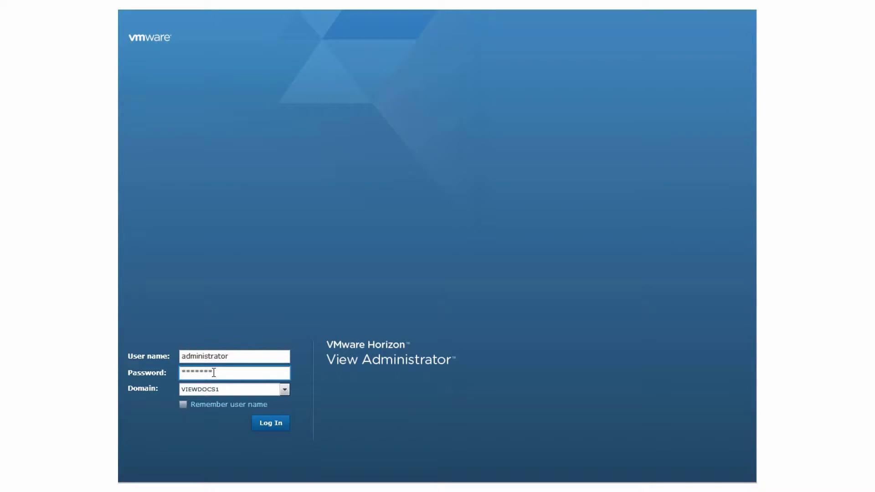
{"action": "left_click", "coordinate": [283, 422]}
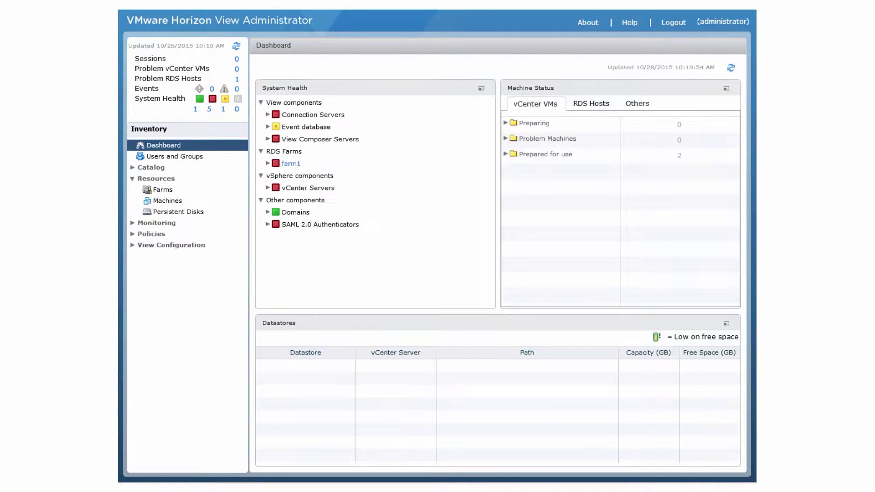
- Initialize the Cloud Pod Architecture feature, reload the client, and open Catalog > Sites
{"action": "left_click", "coordinate": [175, 248]}
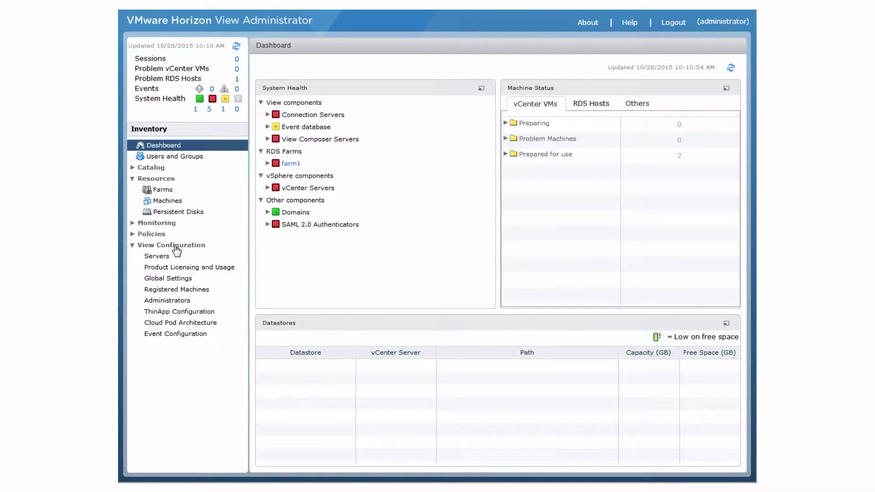
{"action": "left_click", "coordinate": [178, 323]}
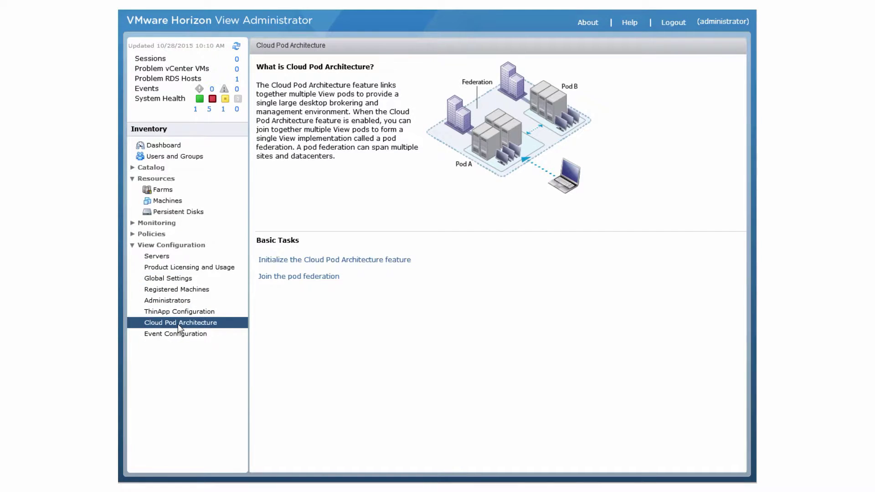
{"action": "left_click", "coordinate": [342, 261]}
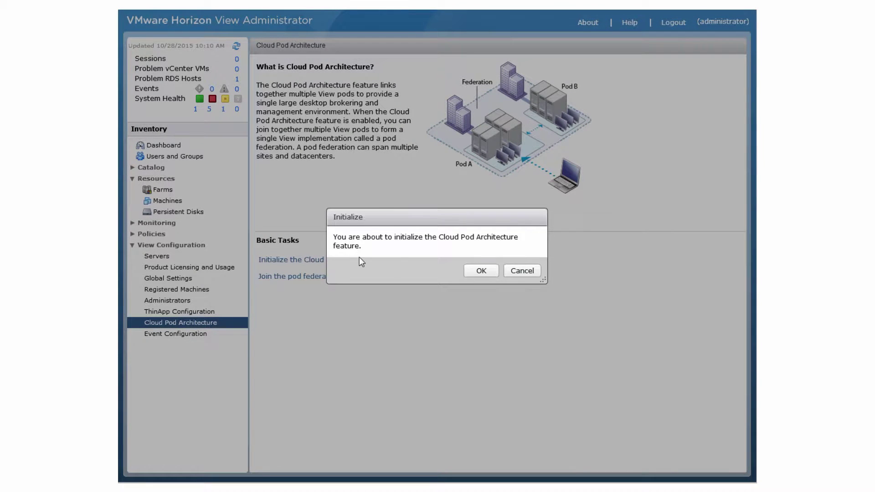
{"action": "left_click", "coordinate": [481, 270]}
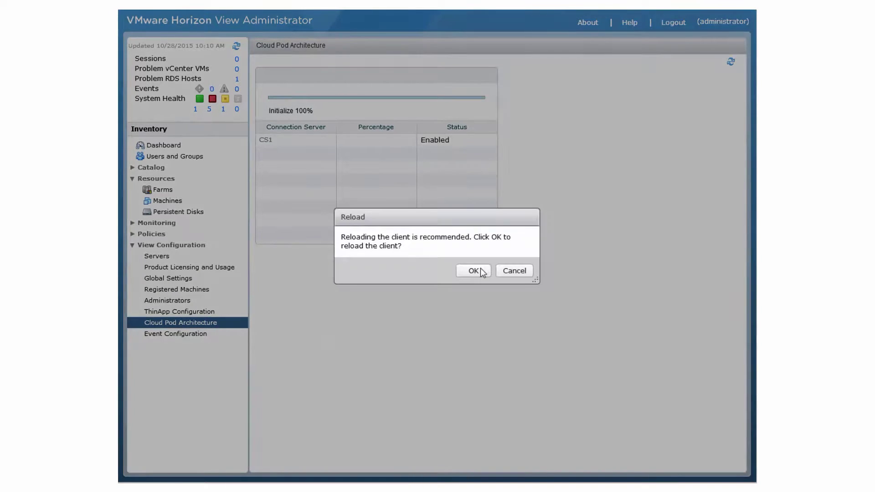
{"action": "left_click", "coordinate": [474, 271]}
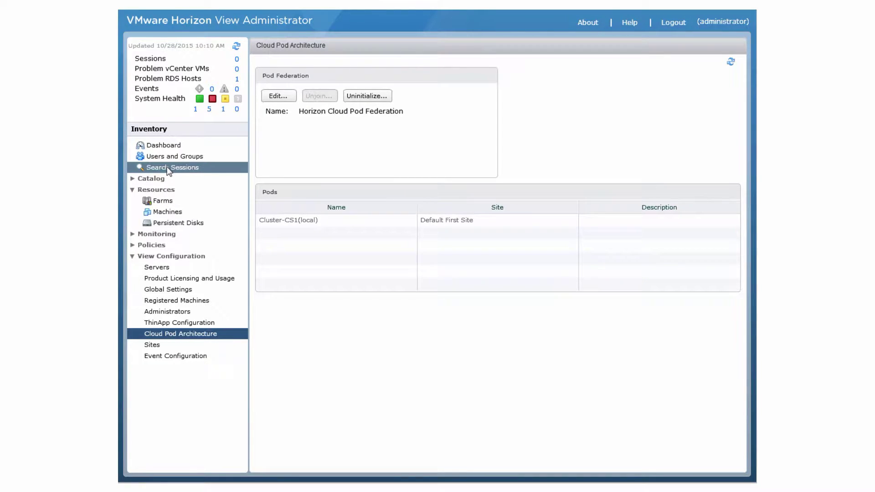
{"action": "left_click", "coordinate": [130, 179]}
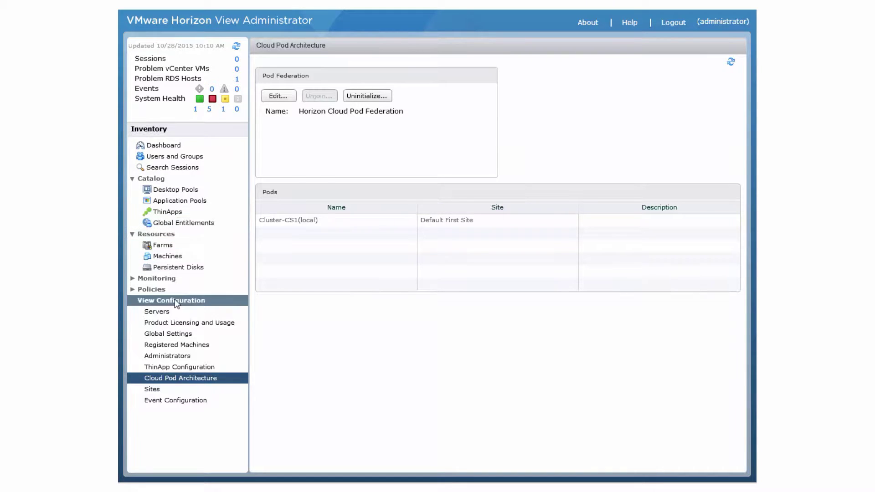
{"action": "left_click", "coordinate": [157, 390]}
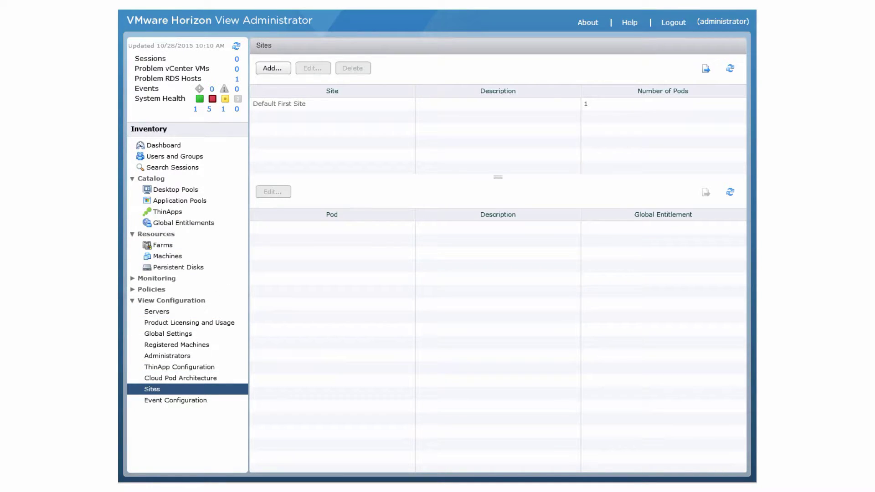
- Rename Default First Site to 'New York Site'
{"action": "left_click", "coordinate": [289, 104]}
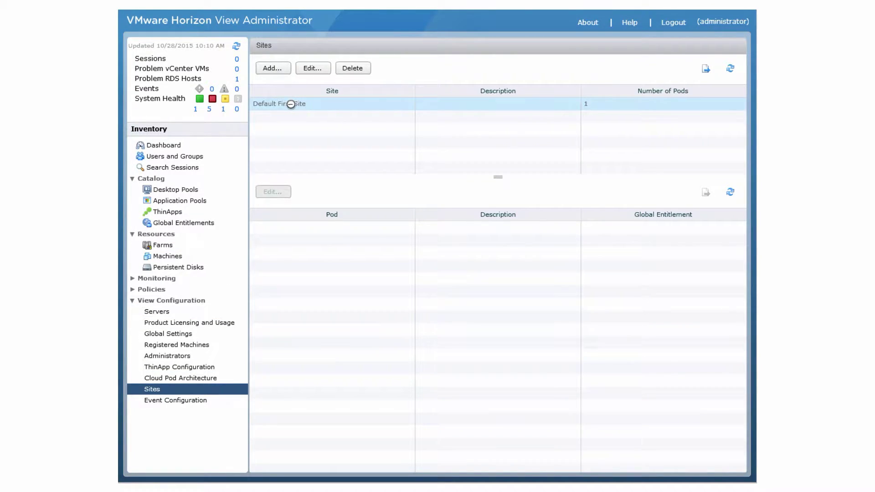
{"action": "left_click", "coordinate": [312, 68]}
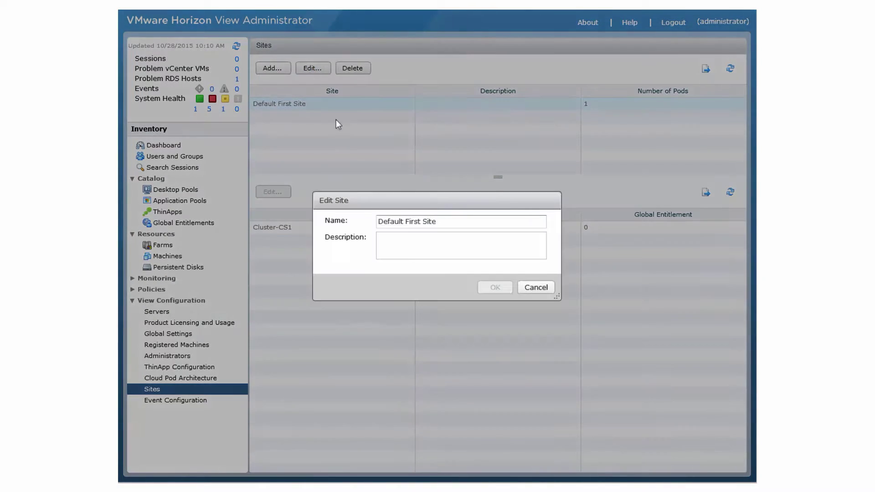
{"action": "left_click_drag", "start_coordinate": [441, 221], "coordinate": [371, 222]}
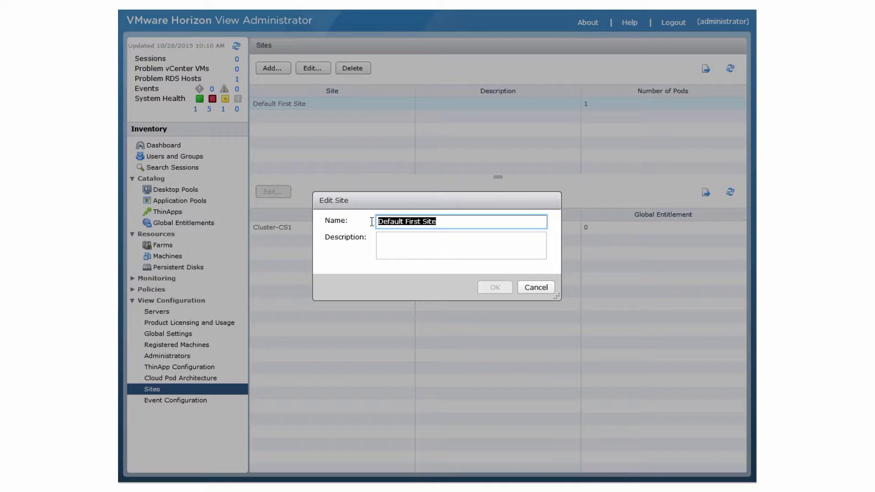
{"action": "type", "text": "New York Site"}
{"action": "left_click", "coordinate": [491, 282]}
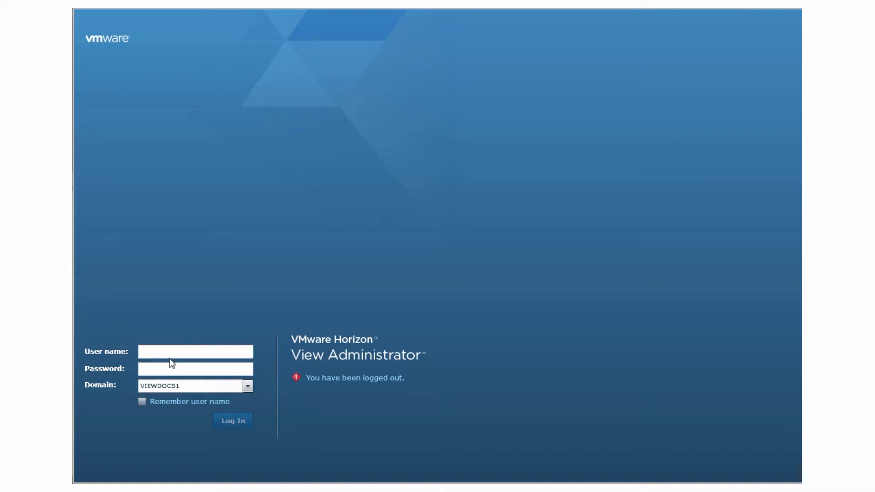
{"action": "left_click", "coordinate": [172, 352]}
- Log in to the second pod as administrator and open View Configuration > Cloud Pod Architecture
{"action": "type", "text": "administrat"}
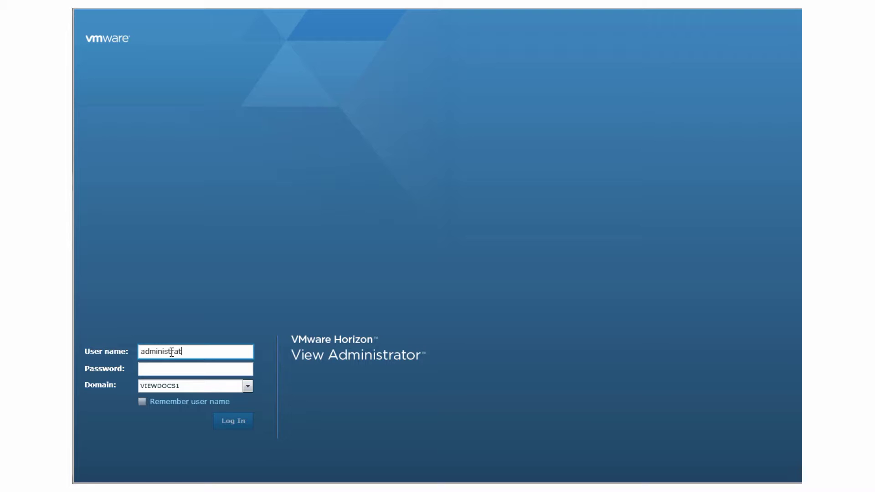
{"action": "type", "text": "or"}
{"action": "left_click", "coordinate": [186, 365]}
{"action": "type", "text": "*******"}
{"action": "left_click", "coordinate": [229, 425]}
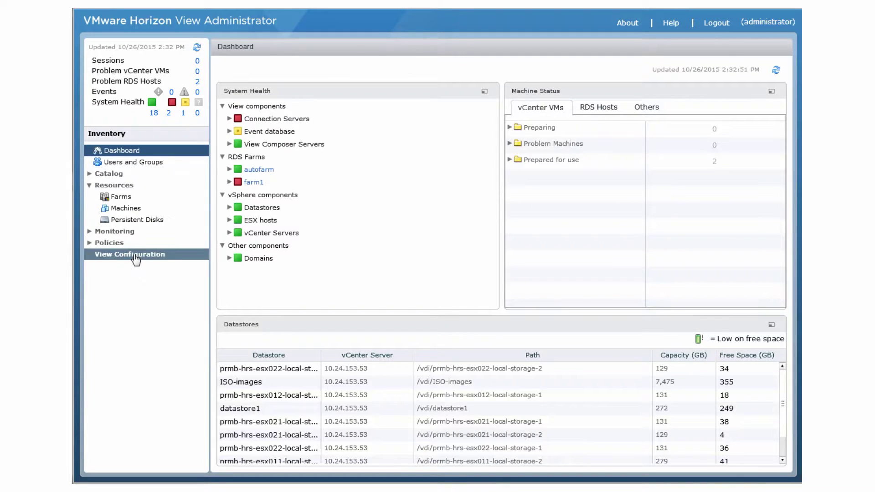
{"action": "left_click", "coordinate": [135, 257]}
{"action": "left_click", "coordinate": [136, 335]}
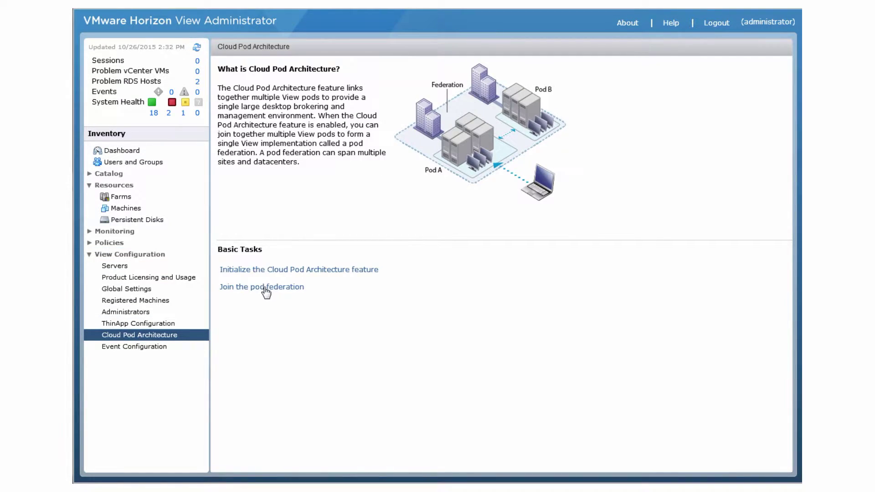
- Join the pod federation via connection server 10.24.153.44 as viewdocs1\administrator with its password
{"action": "left_click", "coordinate": [265, 292]}
{"action": "left_click", "coordinate": [436, 232]}
{"action": "type", "text": "10."}
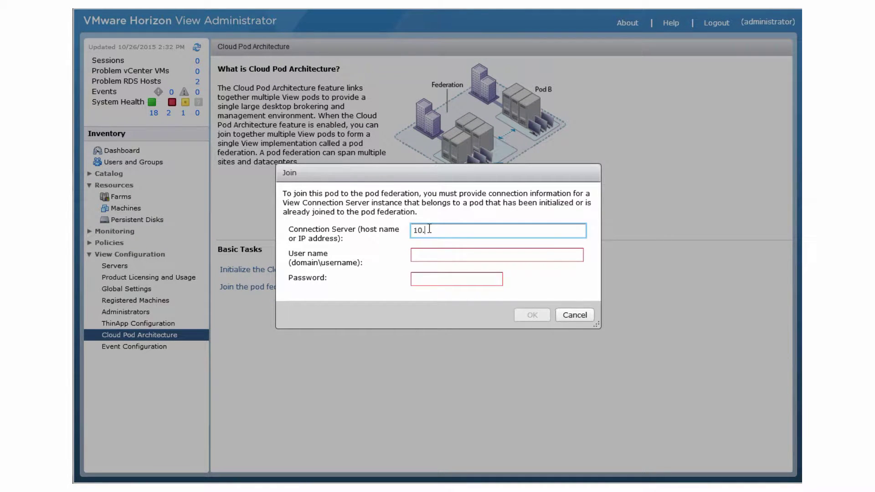
{"action": "type", "text": "24.153.44"}
{"action": "left_click", "coordinate": [434, 254]}
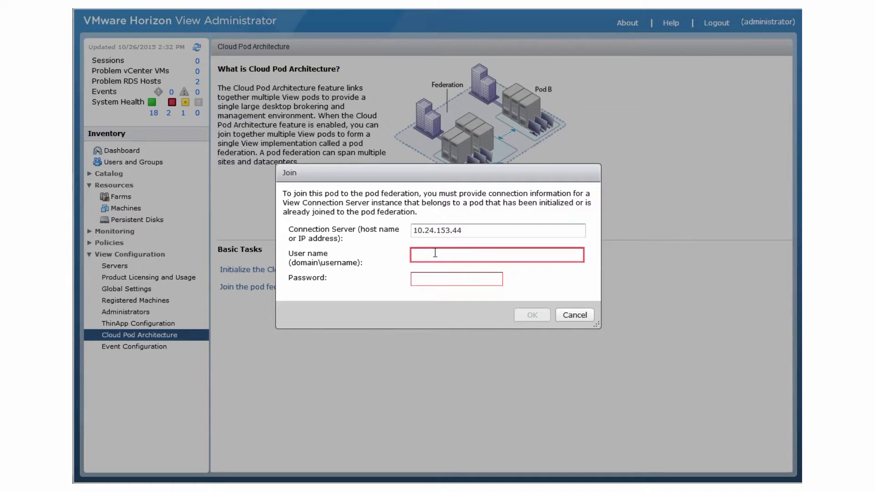
{"action": "type", "text": "viewdocs"}
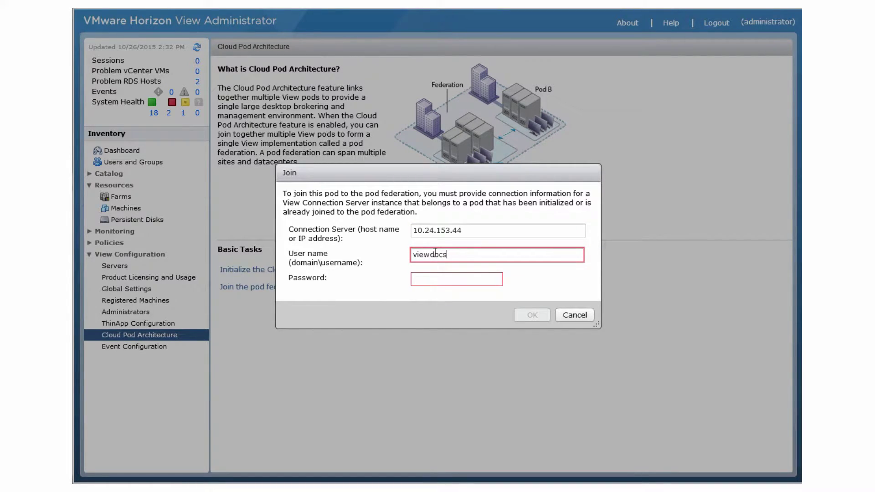
{"action": "type", "text": "1\\administrator"}
{"action": "left_click", "coordinate": [438, 278]}
{"action": "type", "text": "*******"}
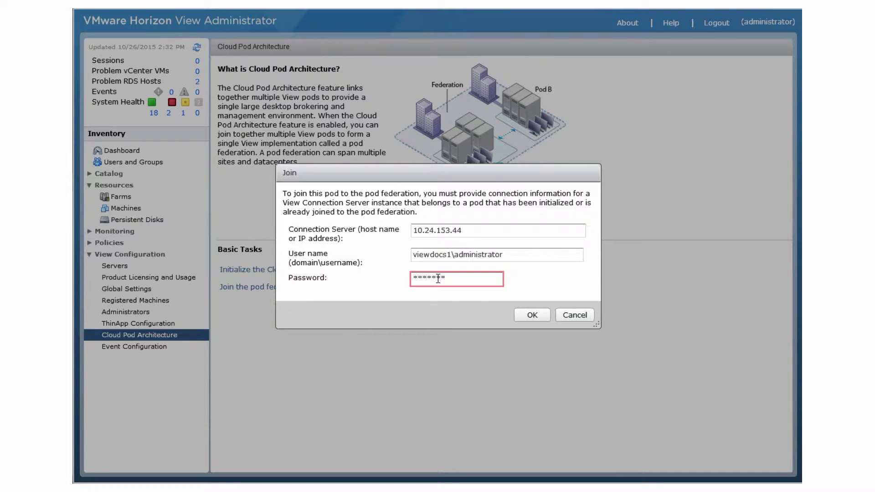
{"action": "left_click", "coordinate": [526, 316]}
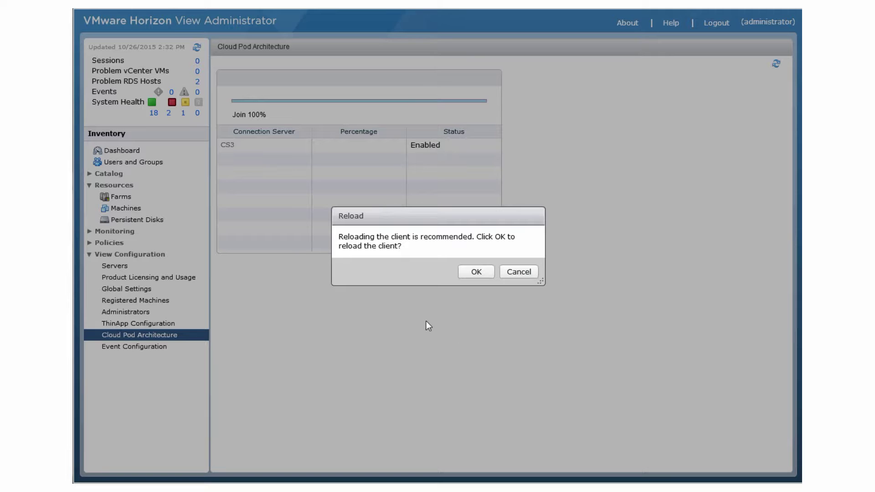
- Confirm the Reload prompt once the join reaches 100%
{"action": "left_click", "coordinate": [476, 272]}
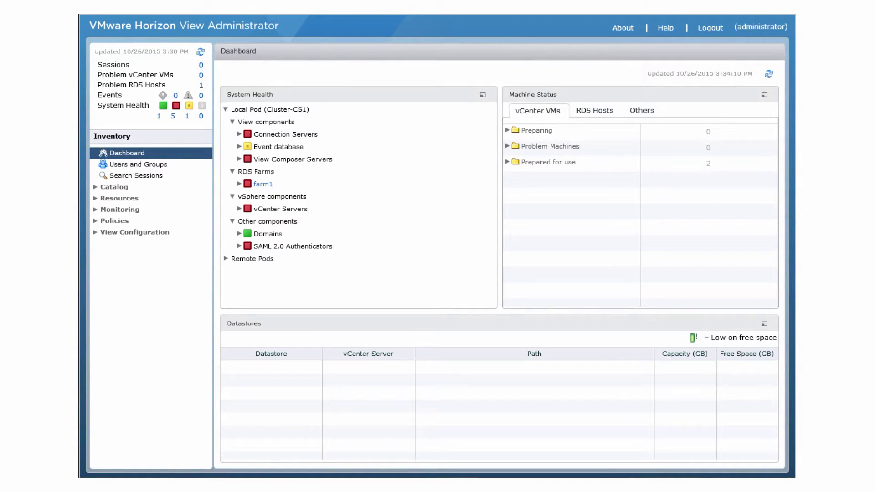
- Go to Catalog > Global Entitlements and start adding a new entitlement
{"action": "left_click", "coordinate": [121, 189]}
{"action": "left_click", "coordinate": [148, 232]}
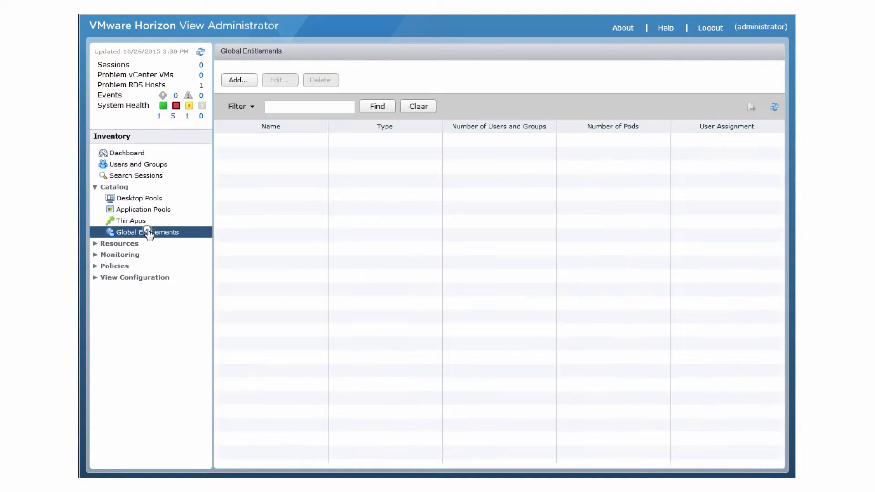
{"action": "left_click", "coordinate": [240, 82]}
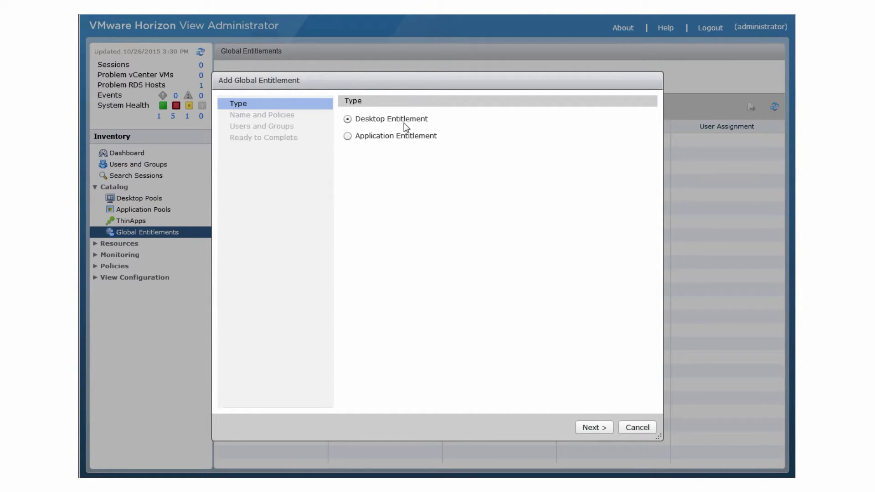
- Name the desktop entitlement 'Windows 7 Desktop', floating, with users' protocol choice set to No
{"action": "left_click", "coordinate": [589, 427]}
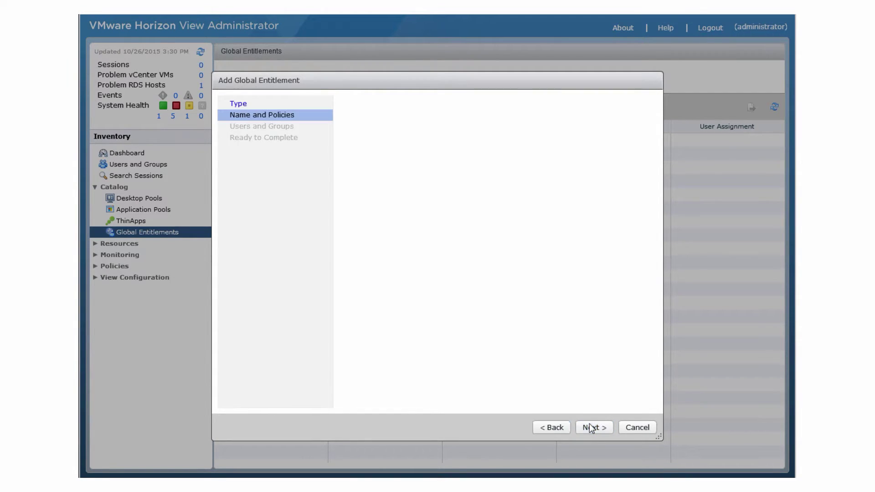
{"action": "left_click", "coordinate": [442, 136]}
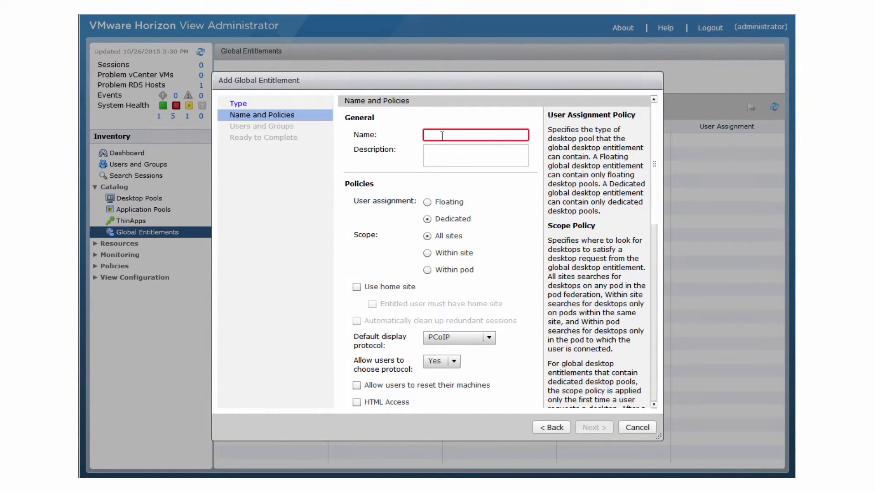
{"action": "type", "text": "Windows 7 "}
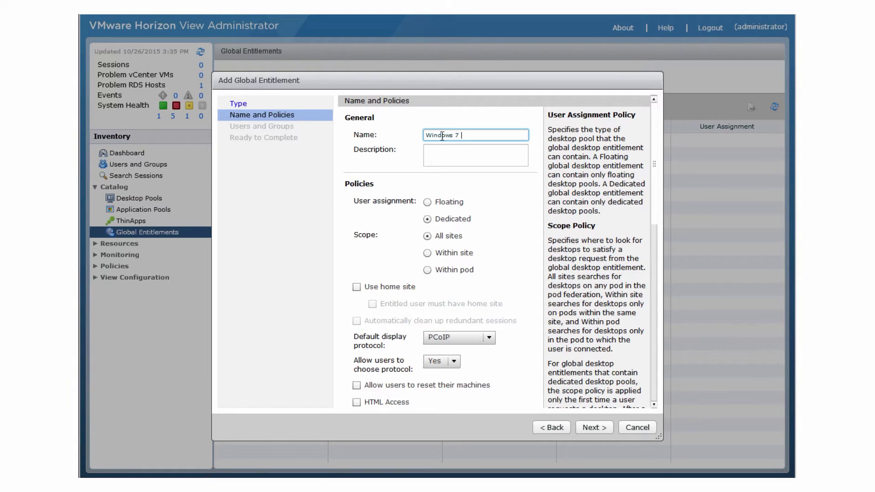
{"action": "type", "text": "Desktop"}
{"action": "left_click", "coordinate": [428, 205]}
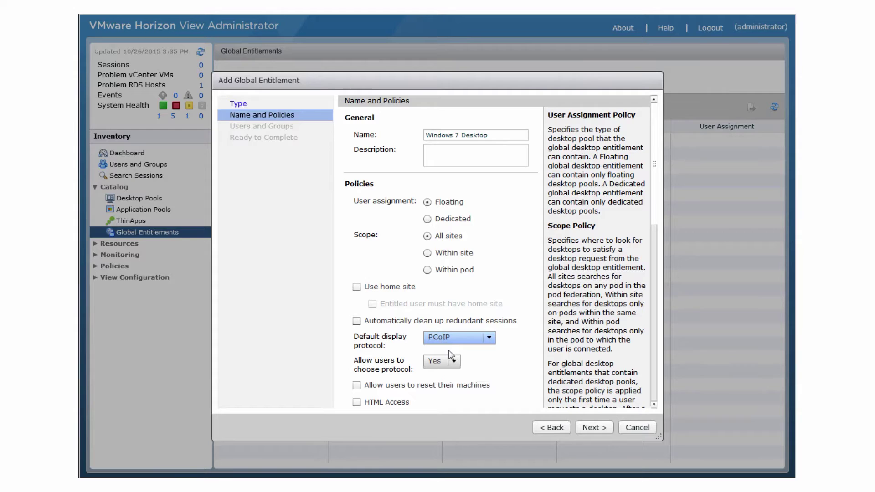
{"action": "left_click", "coordinate": [438, 361]}
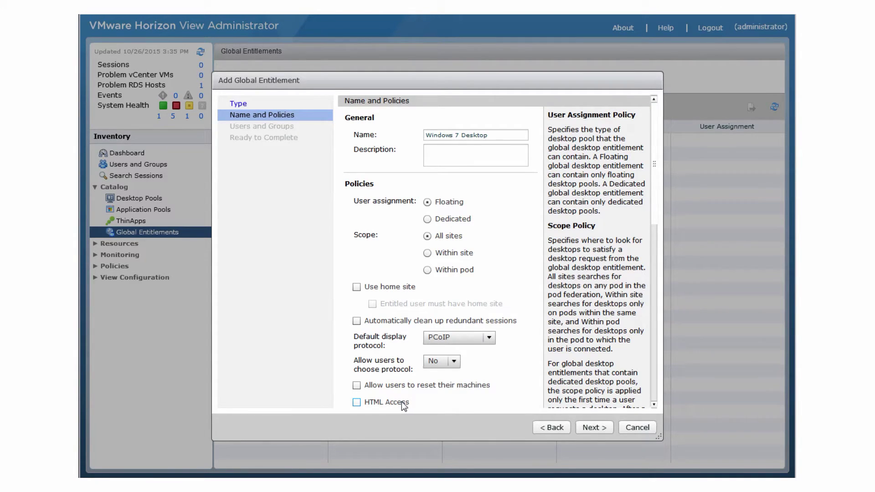
{"action": "left_click", "coordinate": [600, 428]}
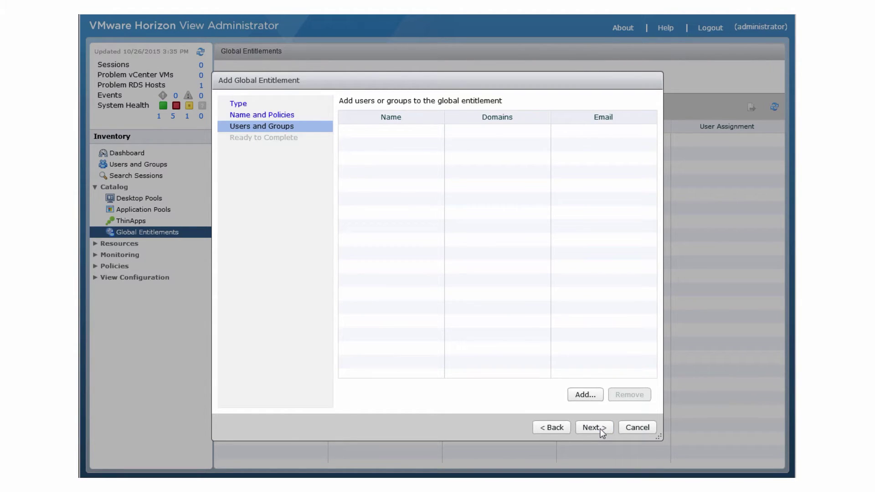
- Search for 'bat', add all six found users, and finish the Windows 7 Desktop entitlement
{"action": "left_click", "coordinate": [584, 395]}
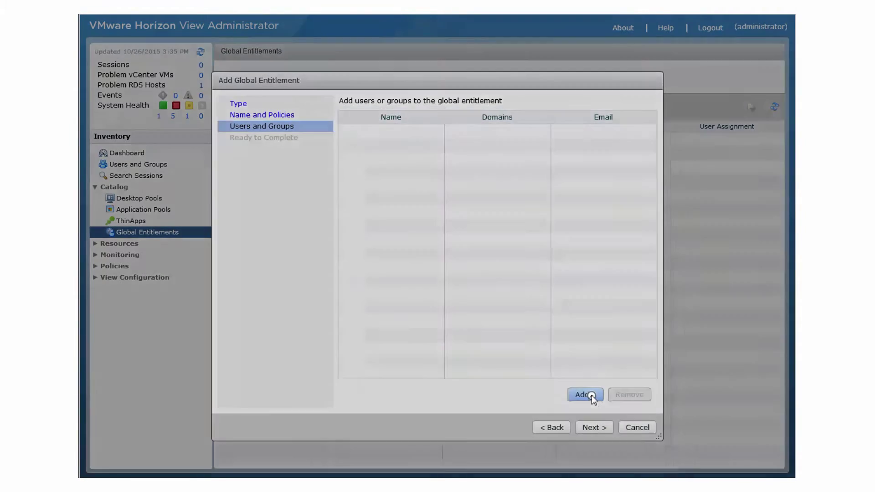
{"action": "left_click", "coordinate": [424, 187]}
{"action": "type", "text": "bat"}
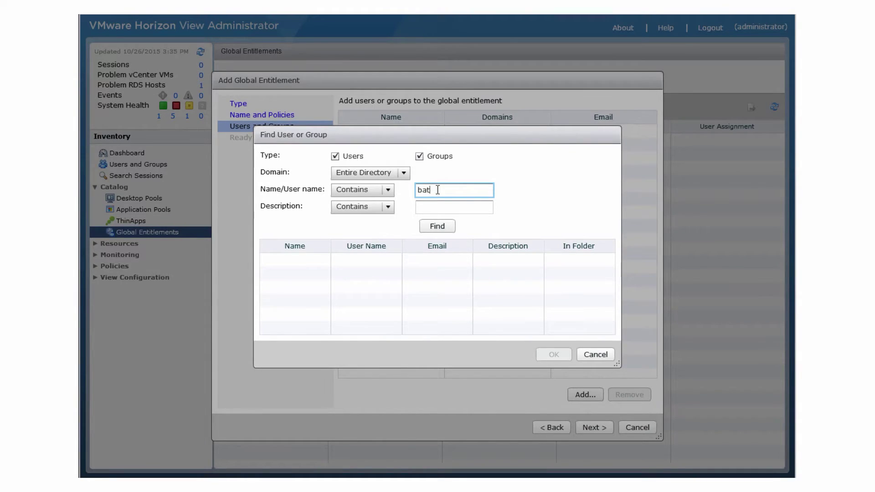
{"action": "left_click", "coordinate": [436, 225]}
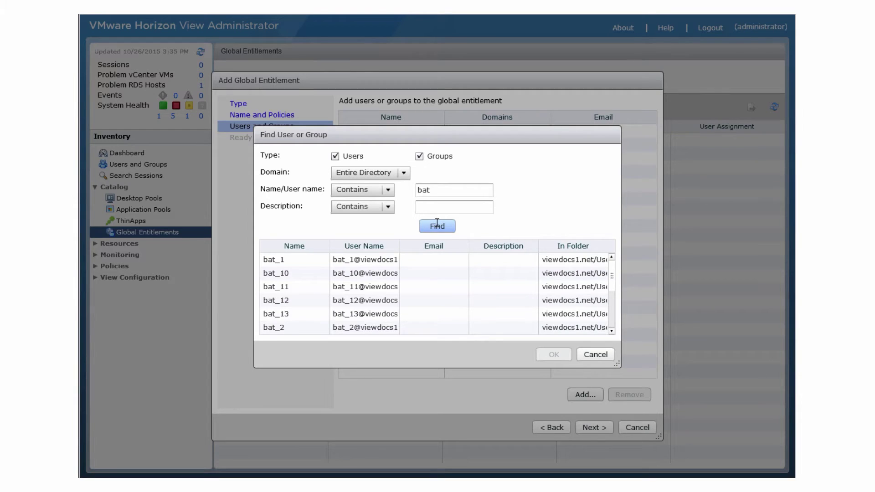
{"action": "left_click", "coordinate": [375, 260]}
{"action": "left_click", "coordinate": [378, 327], "text": "ctrl"}
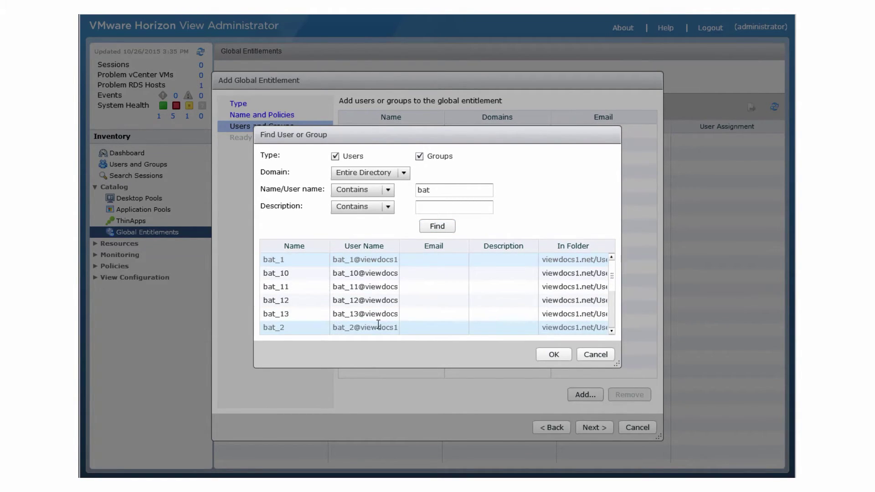
{"action": "left_click", "coordinate": [378, 326], "text": "shift"}
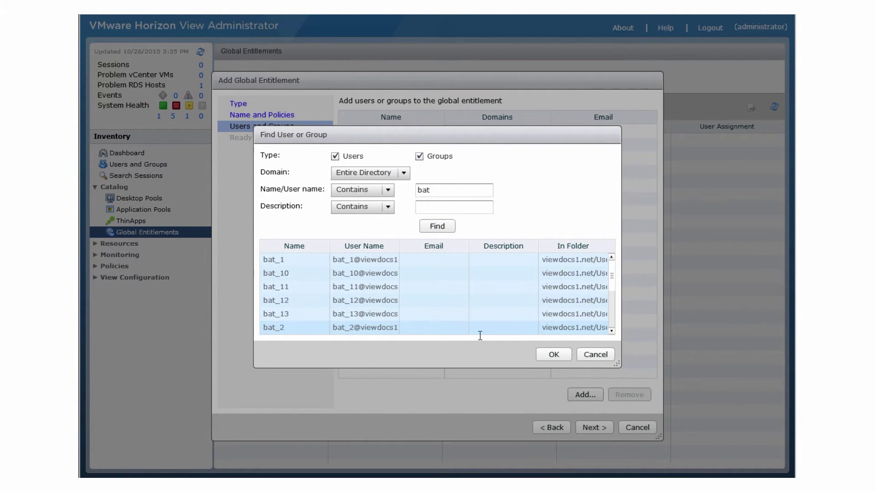
{"action": "left_click", "coordinate": [554, 355]}
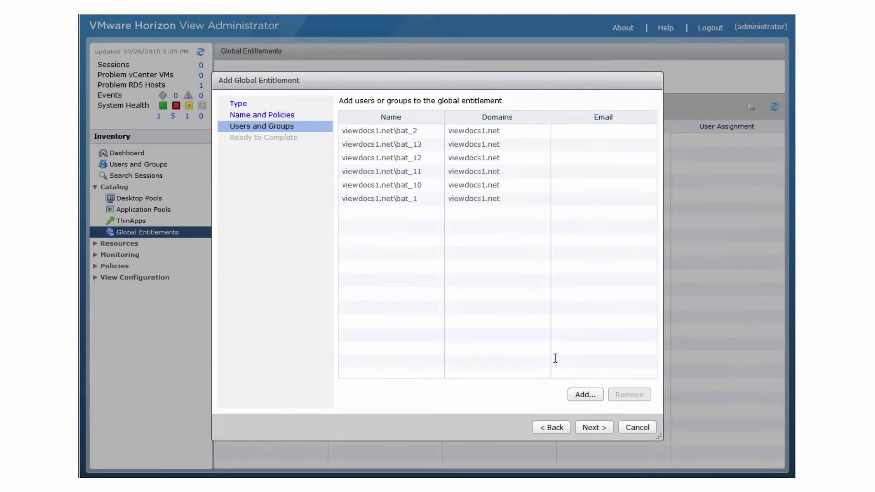
{"action": "left_click", "coordinate": [591, 427]}
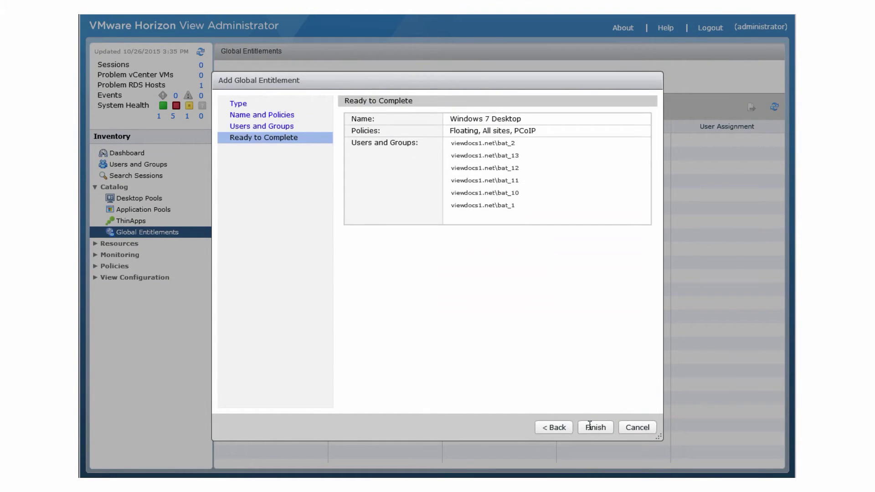
{"action": "left_click", "coordinate": [590, 425]}
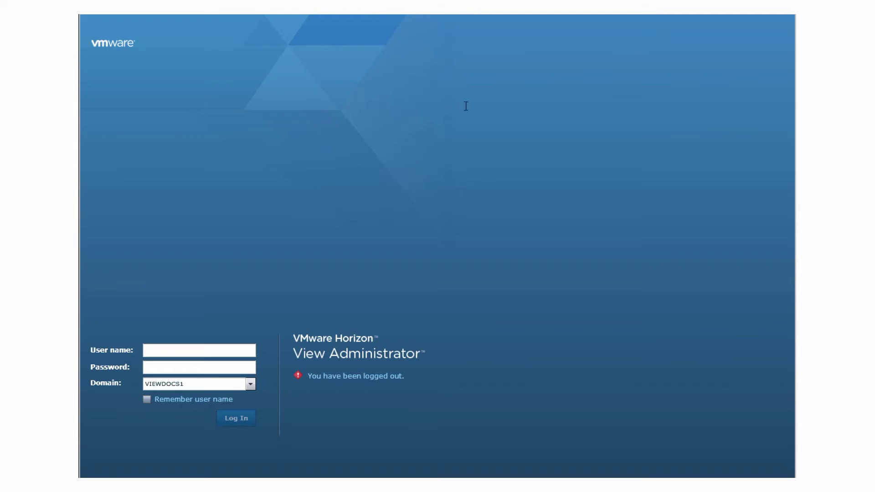
- Log back in with the administrator user name and account password
{"action": "left_click", "coordinate": [187, 351]}
{"action": "type", "text": "administrator"}
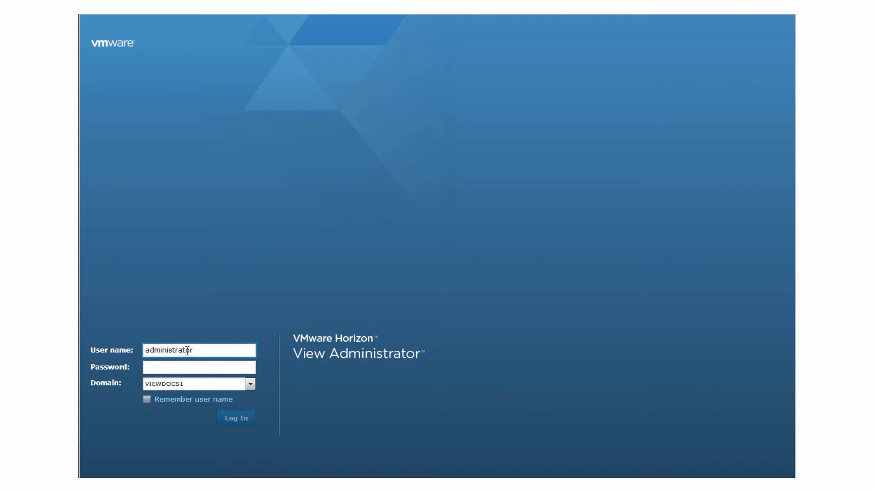
{"action": "key", "text": "Tab"}
{"action": "type", "text": "**"}
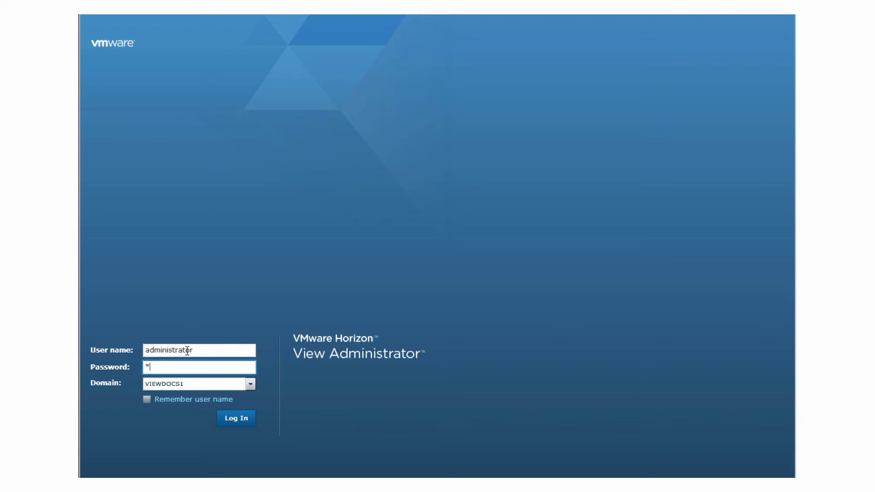
{"action": "type", "text": "*****"}
{"action": "left_click", "coordinate": [237, 423]}
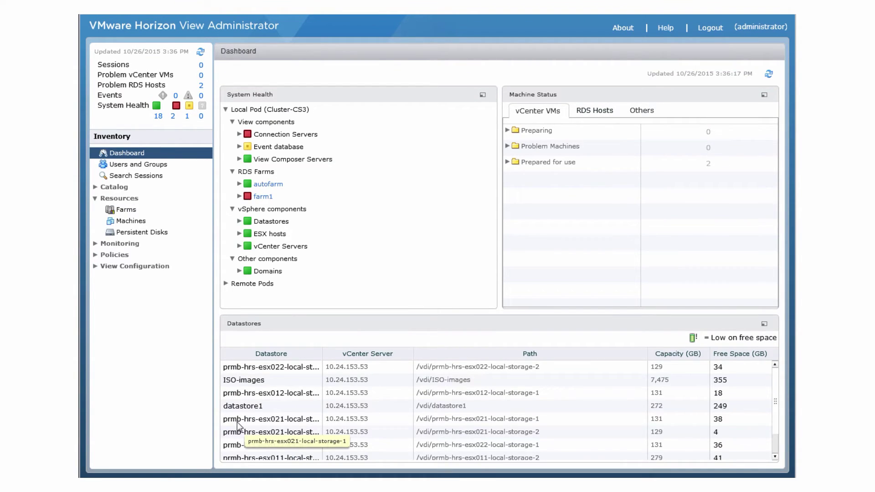
- Assign local pool LC to the Windows 7 Desktop global entitlement
{"action": "left_click", "coordinate": [123, 188]}
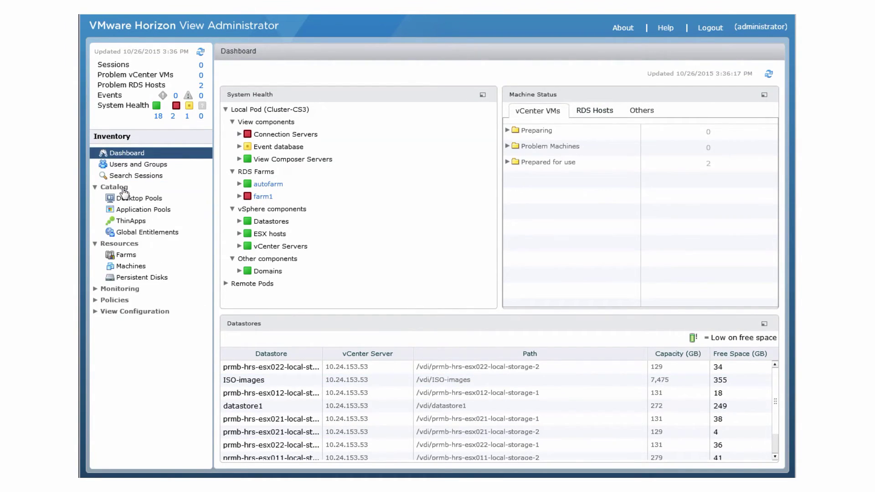
{"action": "left_click", "coordinate": [156, 233]}
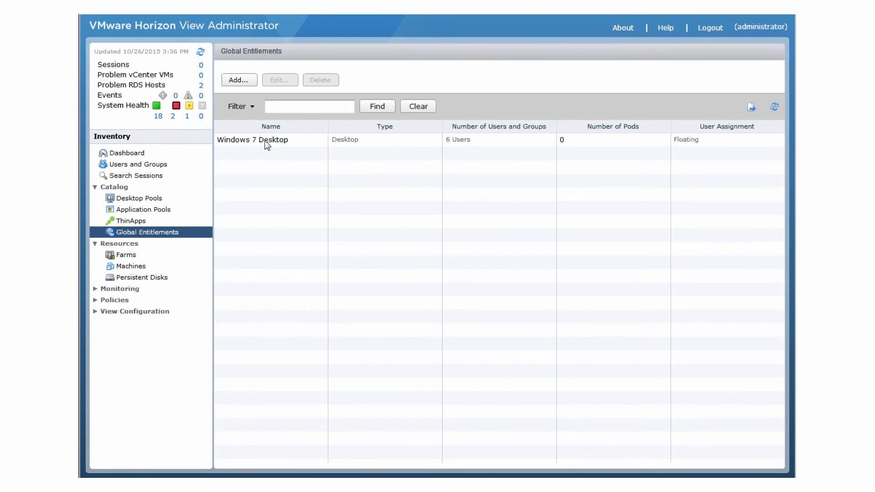
{"action": "double_click", "coordinate": [267, 144]}
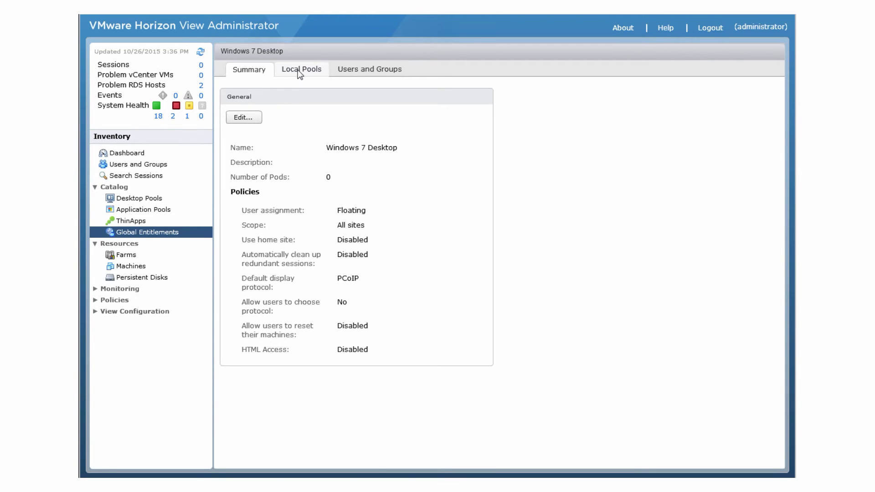
{"action": "left_click", "coordinate": [299, 72]}
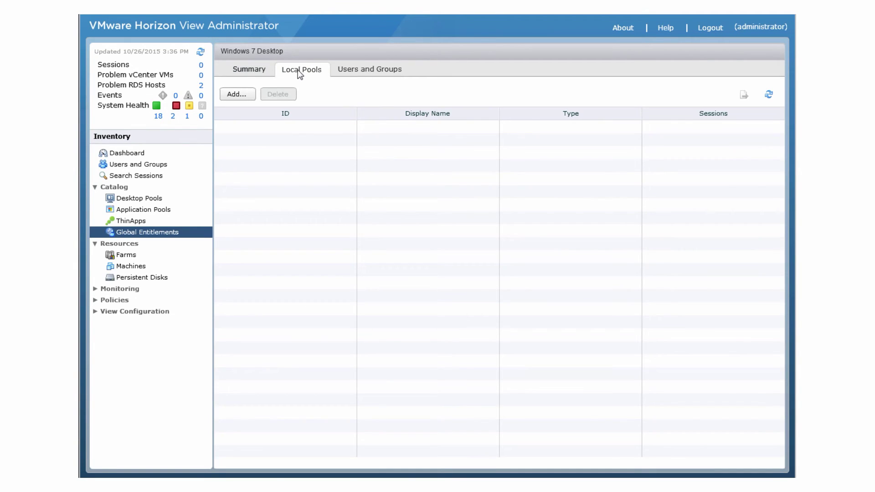
{"action": "left_click", "coordinate": [236, 95]}
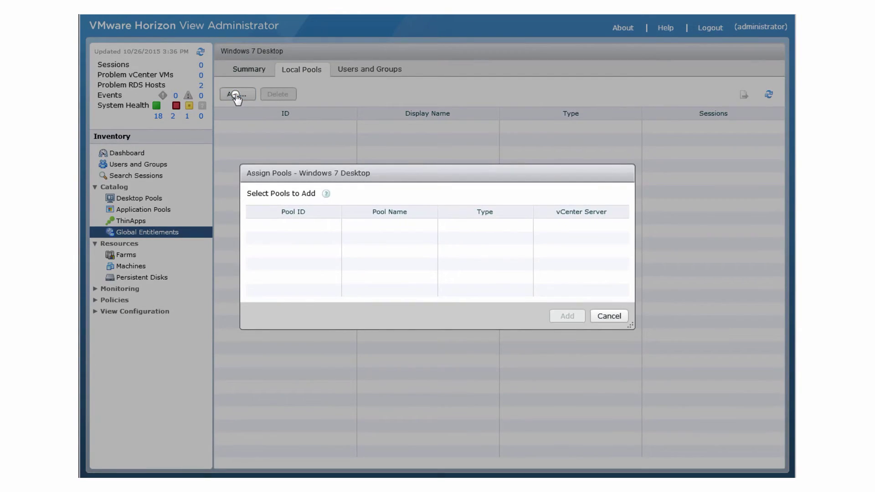
{"action": "left_click", "coordinate": [456, 225]}
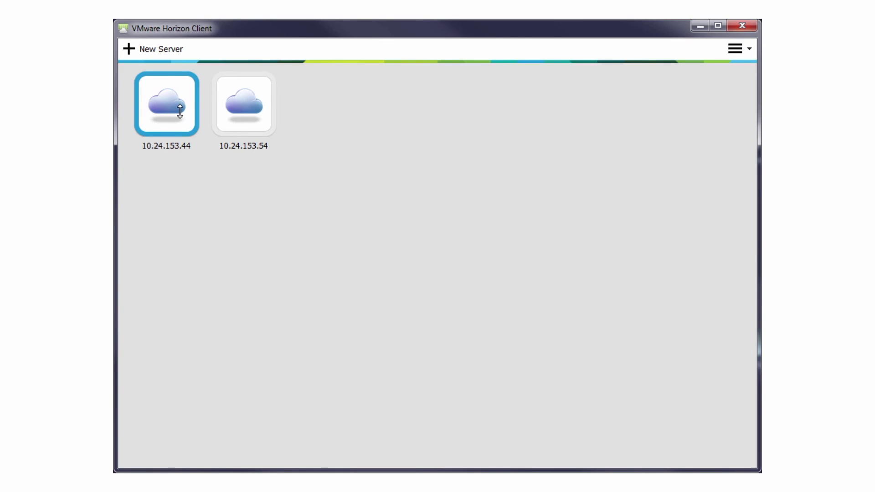
- Connect to server 10.24.153.44 in Horizon Client and enter a bat user's username and password
{"action": "double_click", "coordinate": [180, 111]}
{"action": "type", "text": "bat_1"}
{"action": "key", "text": "Tab"}
{"action": "type", "text": "•••"}
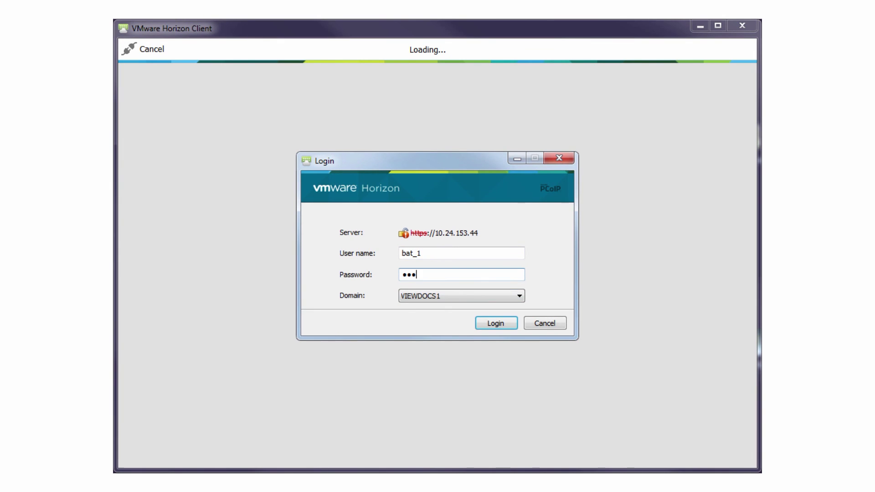